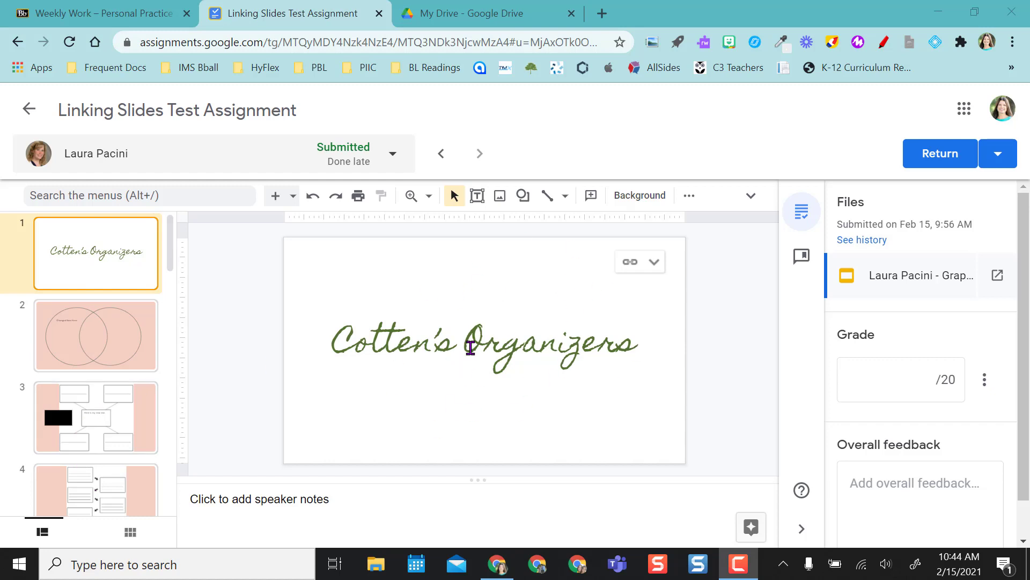
- Browse the Venn and cycle diagram slides, then show a thumbnail grid without the grading panel
click(86, 341)
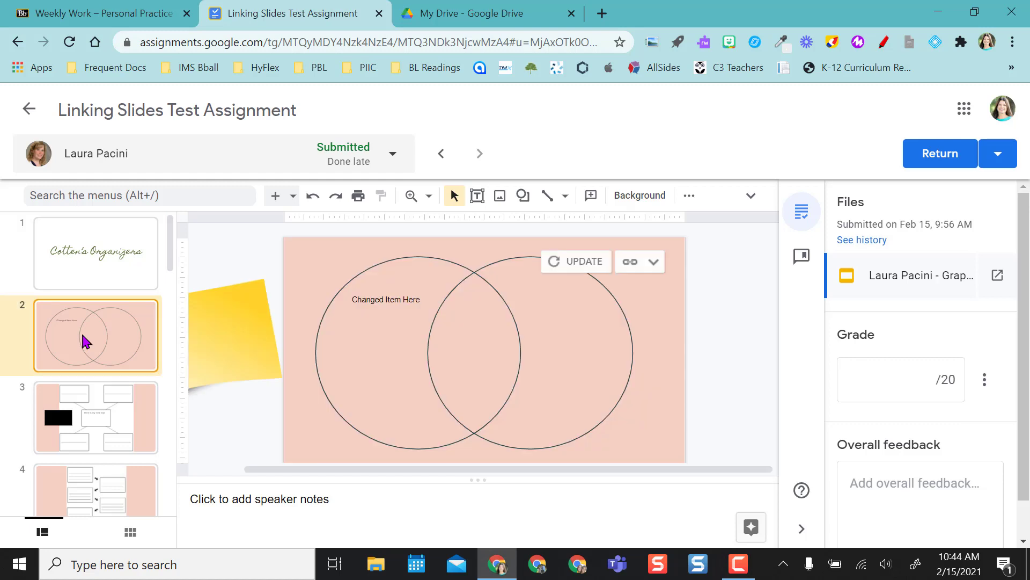
click(96, 416)
click(95, 488)
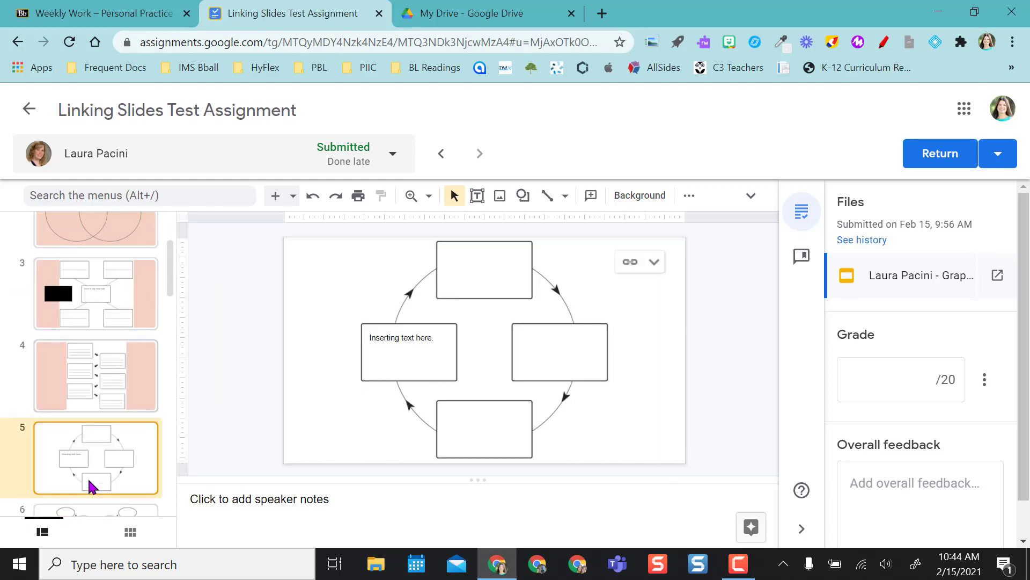
key(Down)
key(Down)
key(Up)
key(Up)
key(Up)
key(Up)
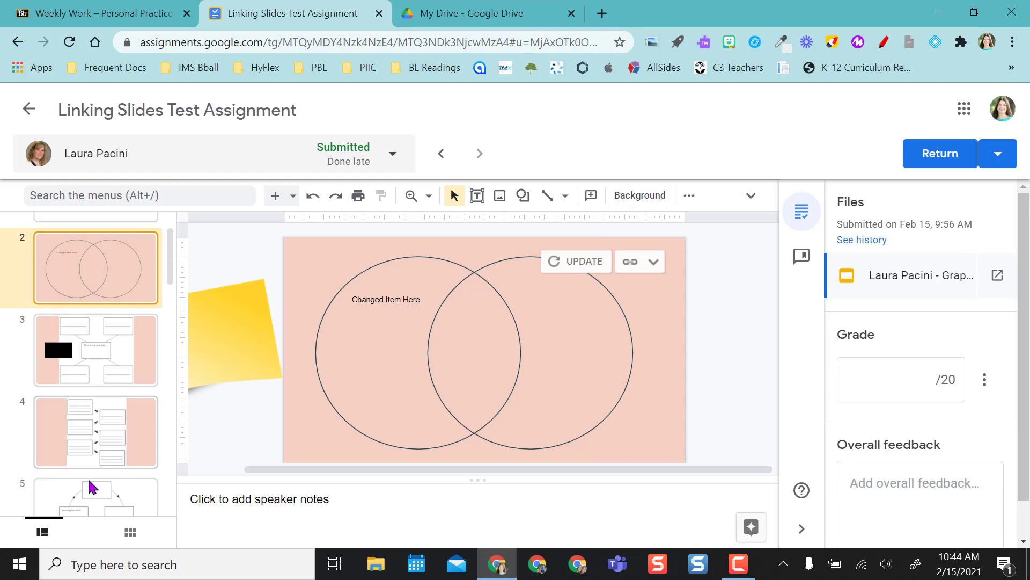
key(Up)
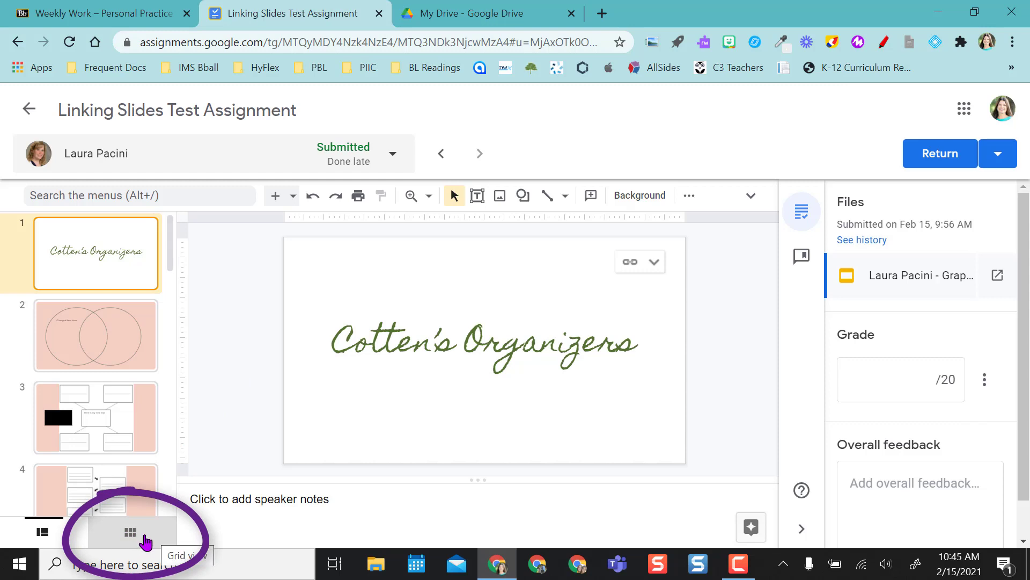
click(131, 533)
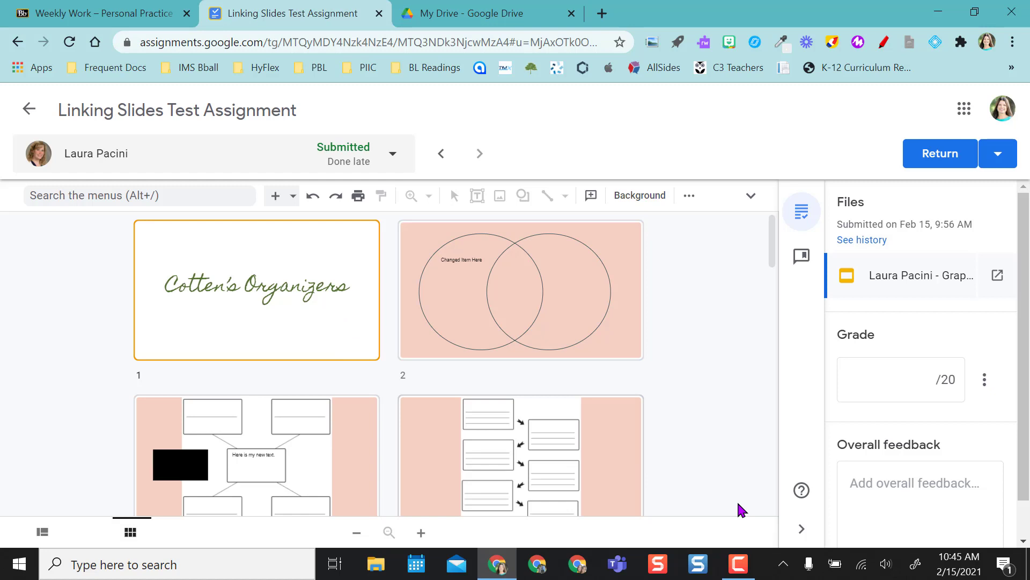
click(803, 532)
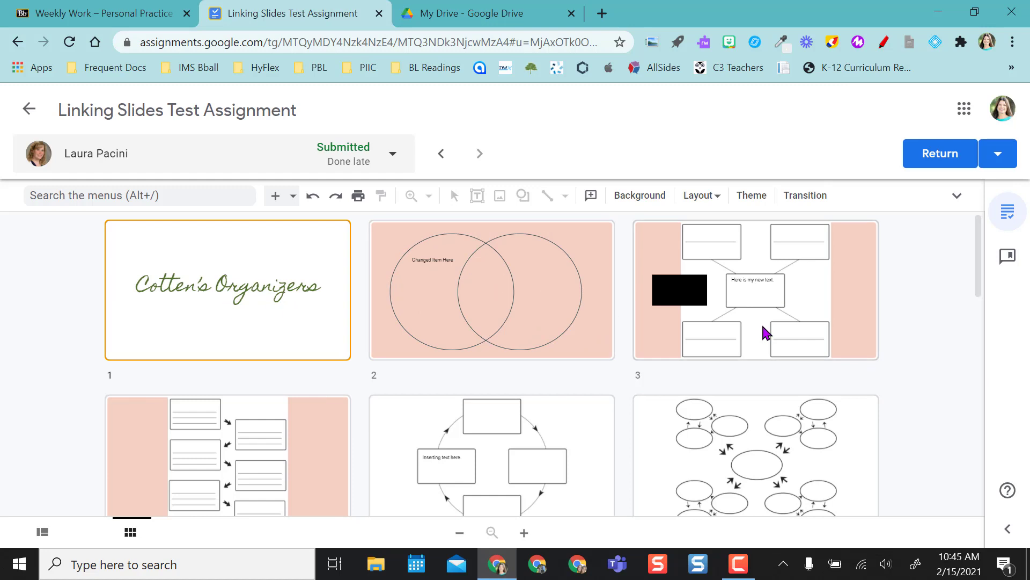
mouse_move(981, 259)
mouse_down()
mouse_move(989, 402)
mouse_move(987, 232)
mouse_up()
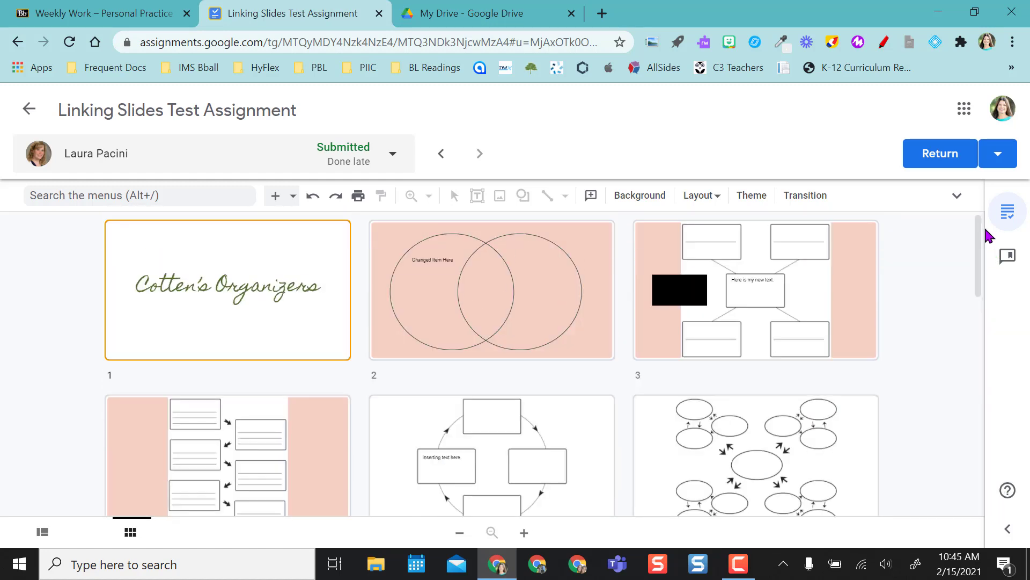
click(524, 532)
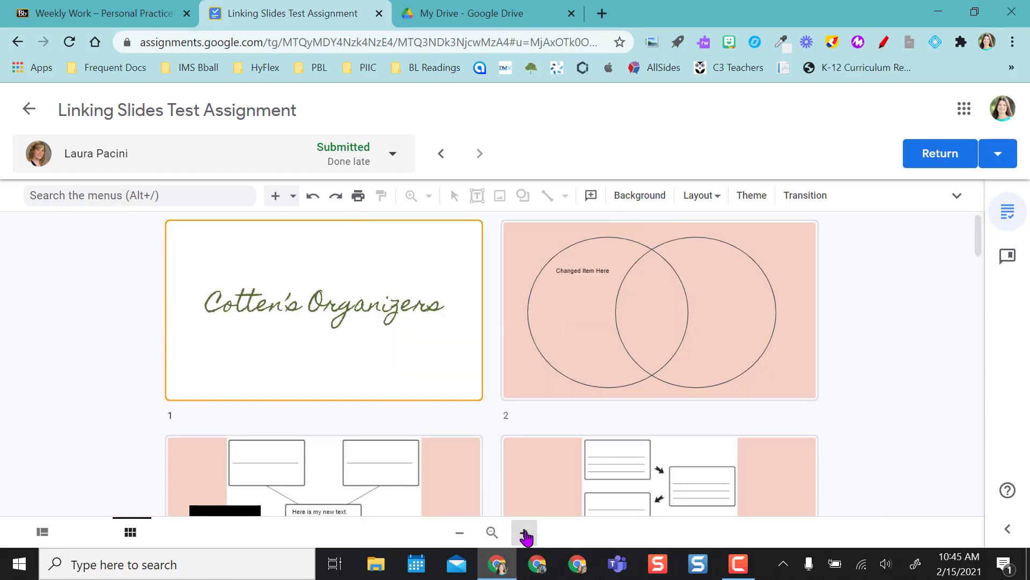
click(524, 532)
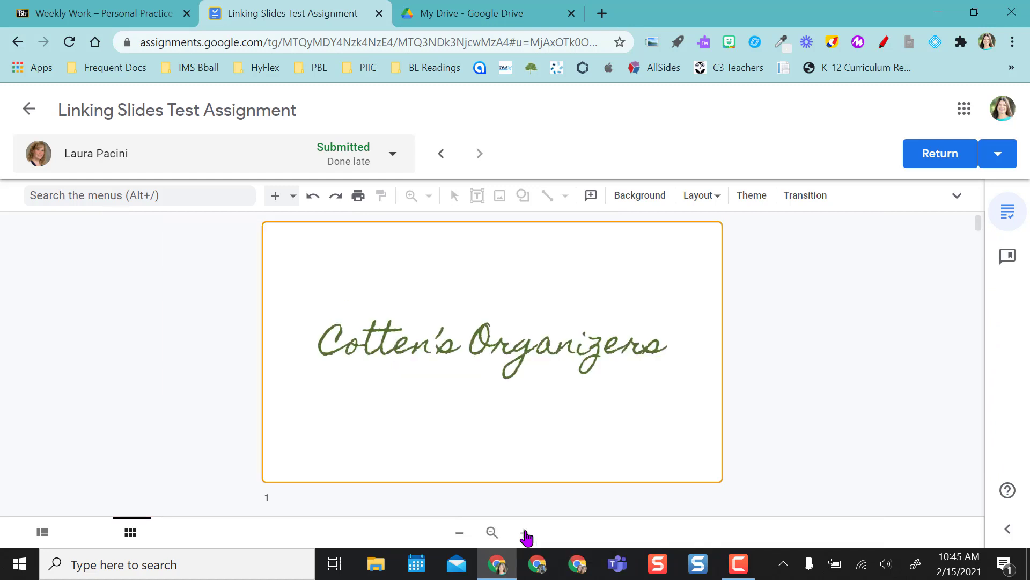
click(461, 532)
click(461, 532)
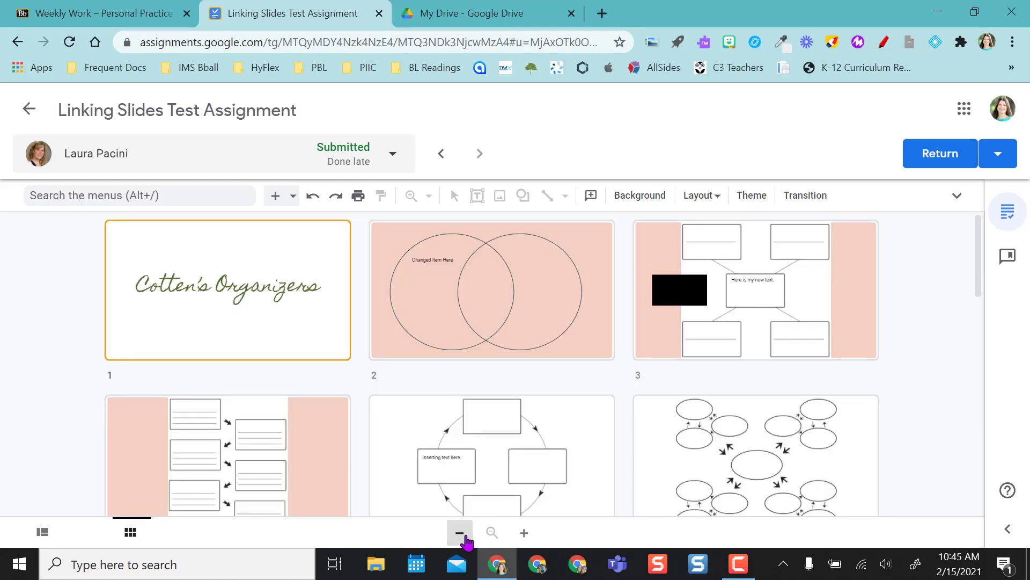
click(1006, 529)
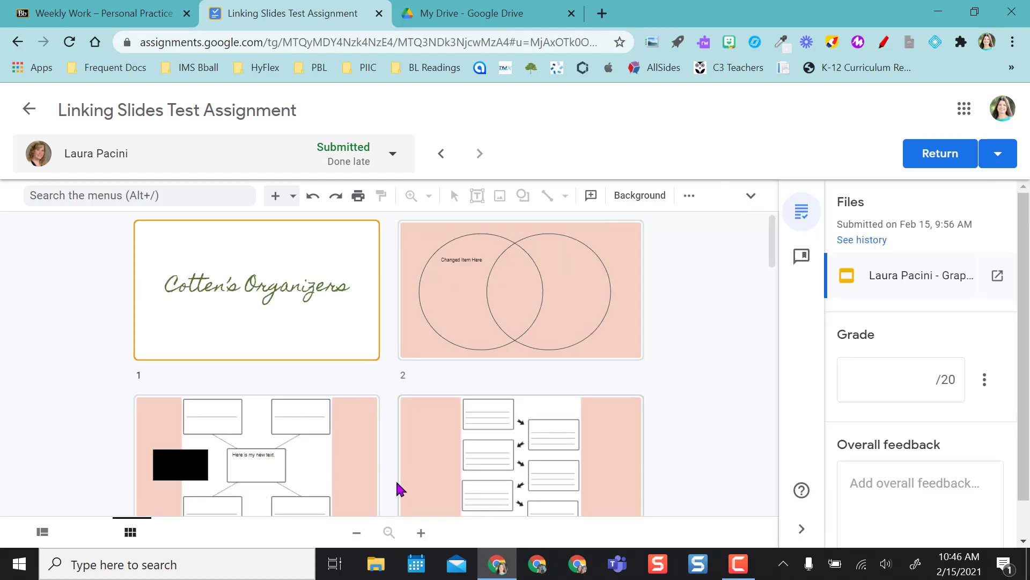
click(44, 533)
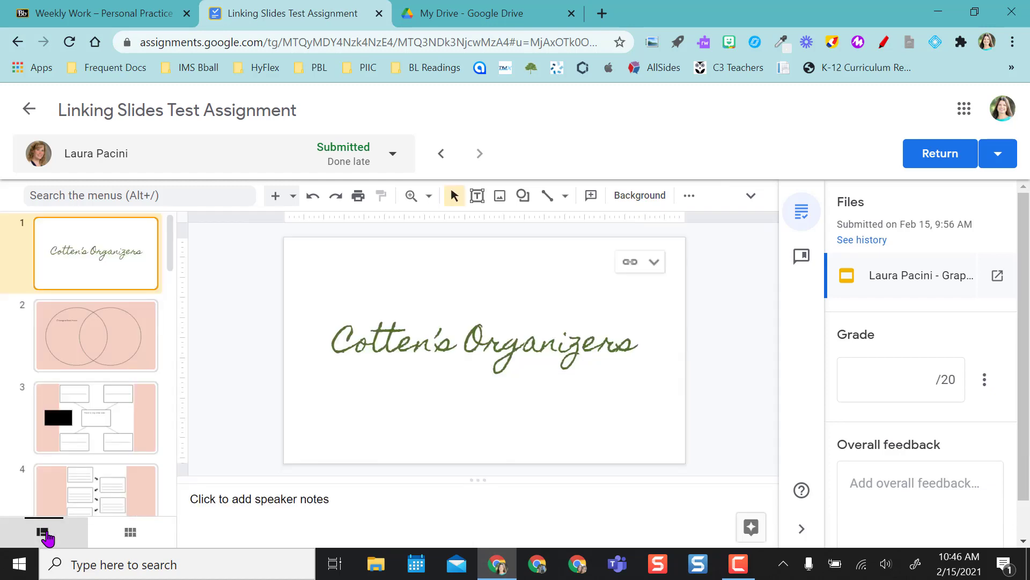
click(131, 533)
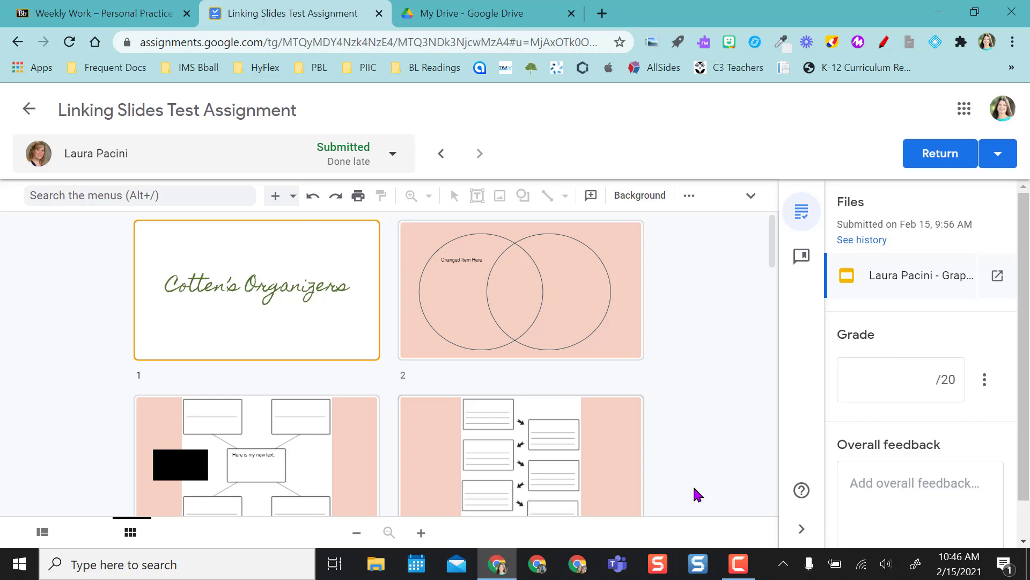
click(802, 211)
- Select the Venn diagram slide, cancel a started comment, and go back to the slide grid
click(537, 307)
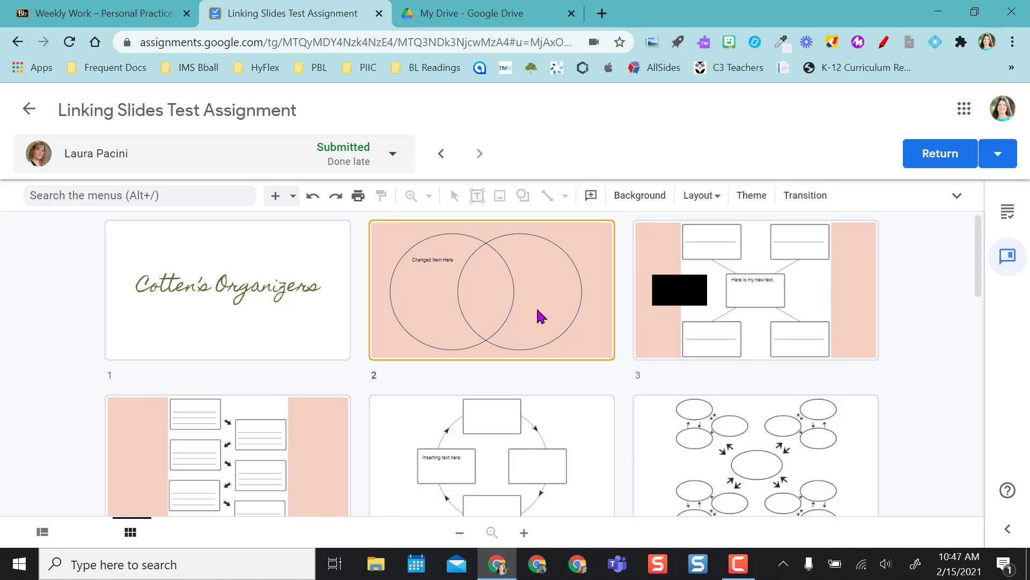
click(590, 195)
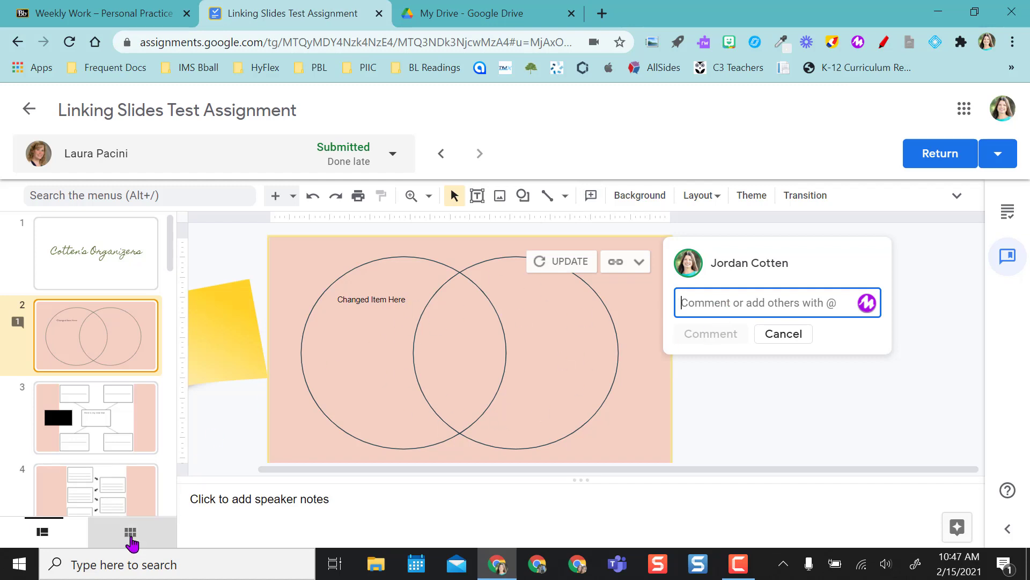
click(783, 334)
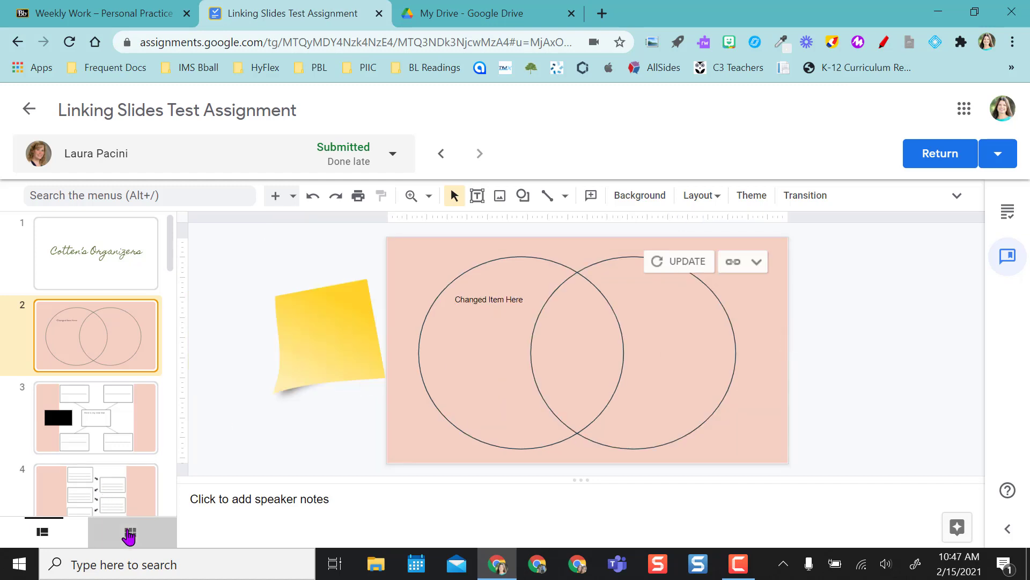
click(129, 533)
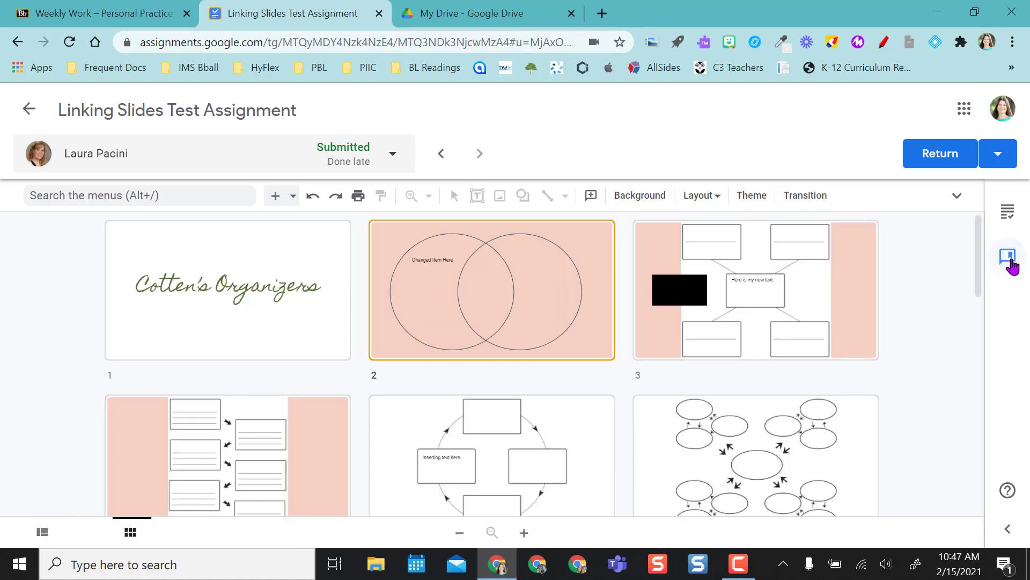
- Reopen the side panel so the empty comment bank appears beside the thumbnail grid
click(1009, 529)
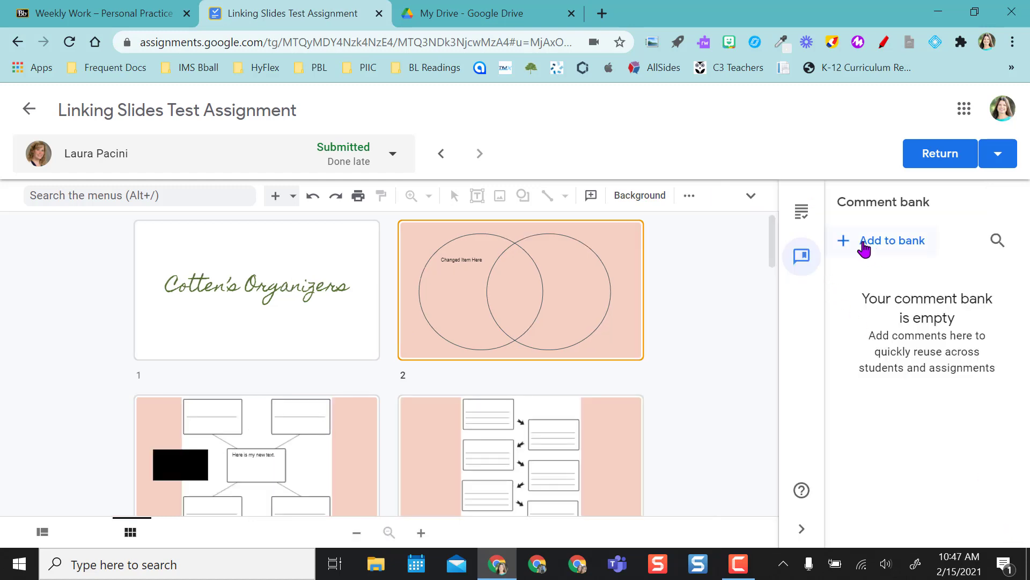